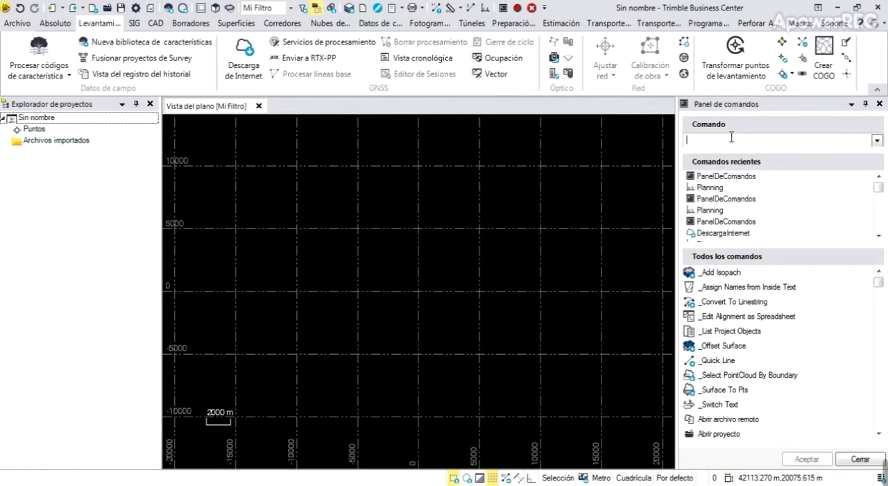
Find the Planning command through the command search, launch the Planning utility and minimize its window
{"action": "type", "text": "in"}
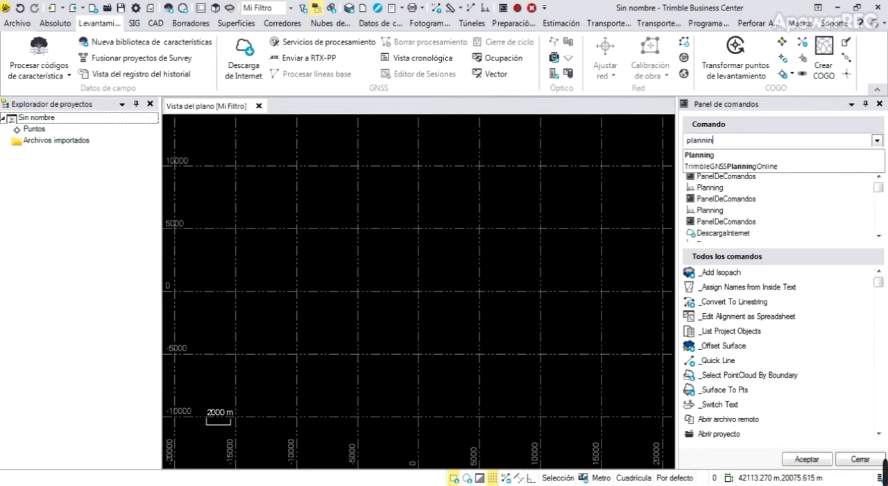
{"action": "left_click", "coordinate": [709, 155]}
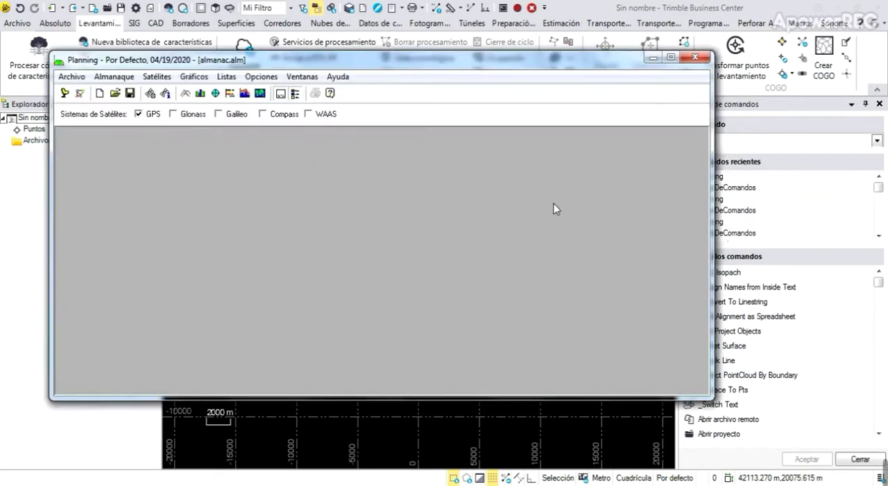
{"action": "left_click", "coordinate": [653, 56]}
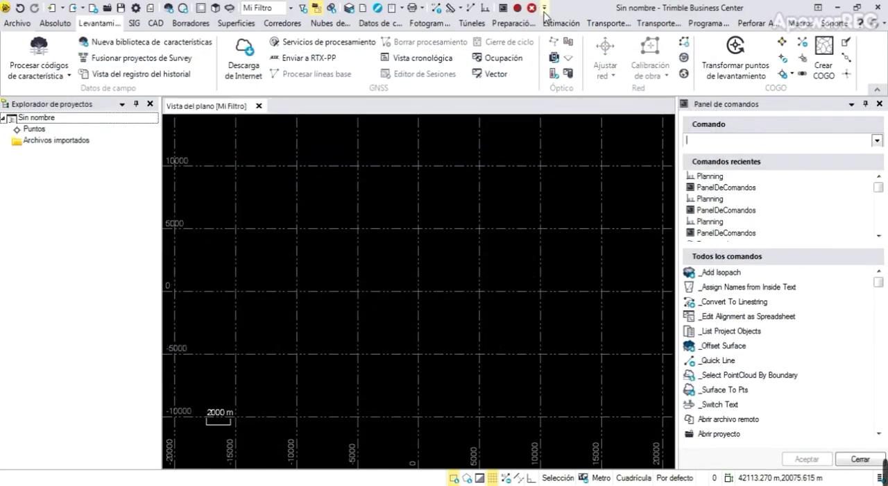
Look up the Planning command in the quick access toolbar customization and check whether it is among the toolbar's commands
{"action": "left_click", "coordinate": [545, 10]}
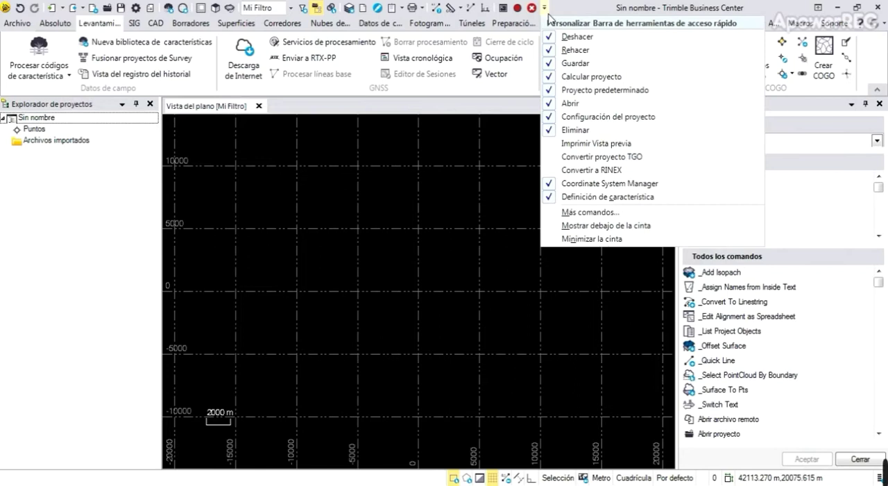
{"action": "left_click", "coordinate": [601, 216]}
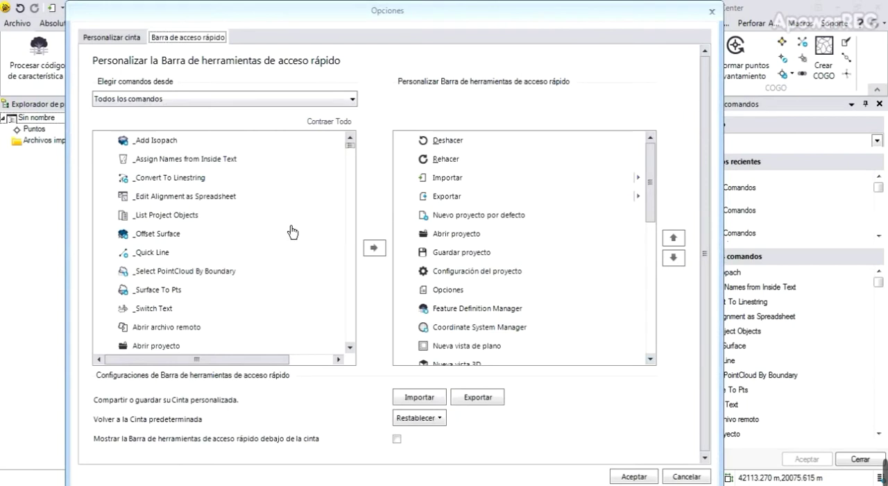
{"action": "left_click", "coordinate": [175, 291]}
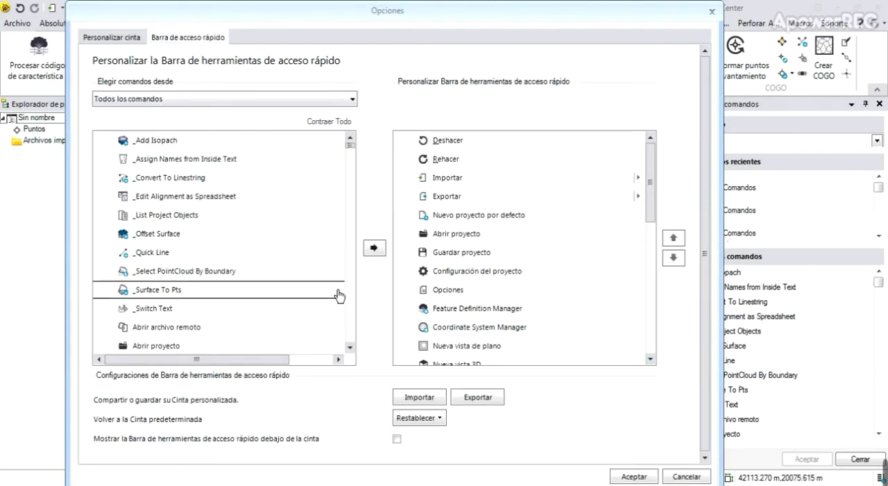
{"action": "type", "text": "pl"}
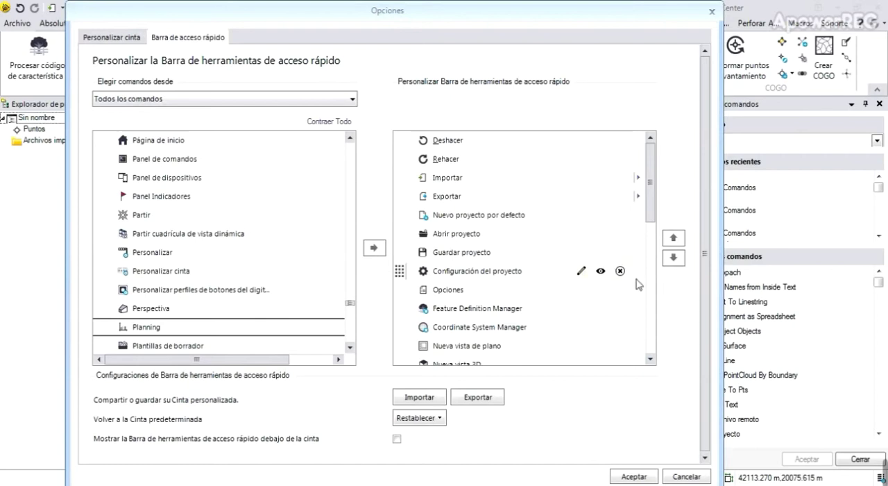
{"action": "left_click_drag", "start_coordinate": [649, 210], "coordinate": [650, 342]}
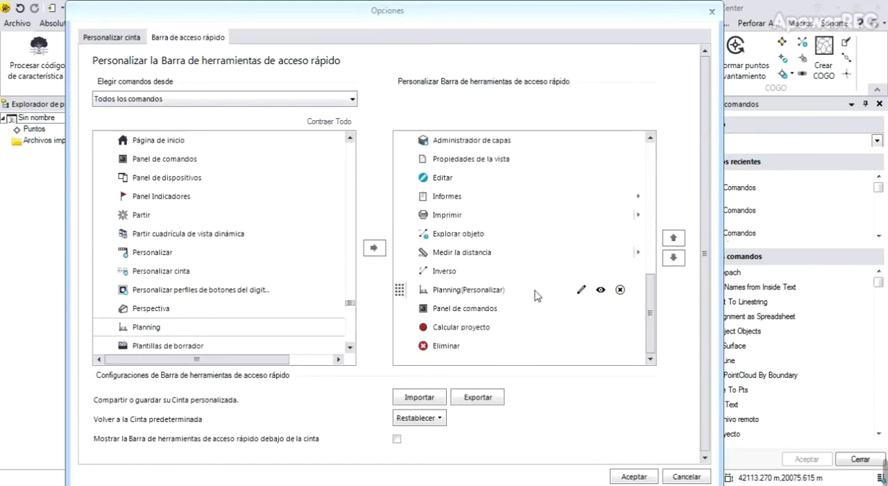
{"action": "left_click", "coordinate": [624, 478]}
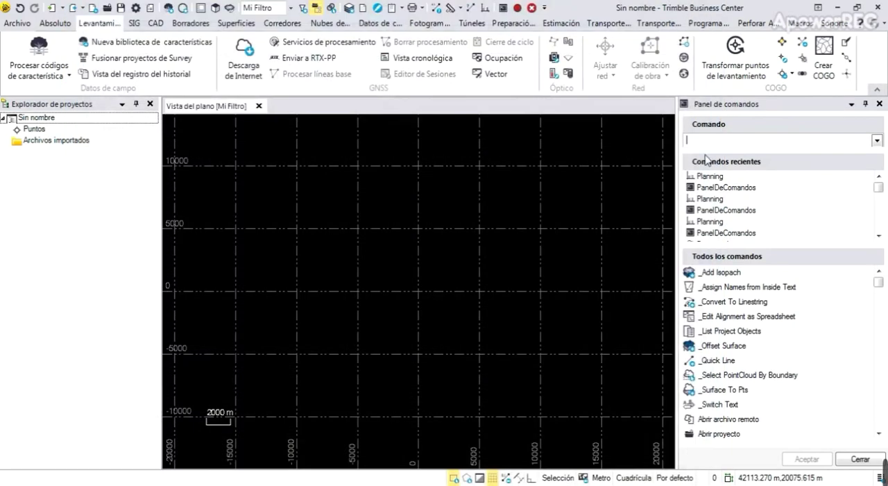
Close the command panel and maximize the Planning utility's window
{"action": "left_click", "coordinate": [861, 459]}
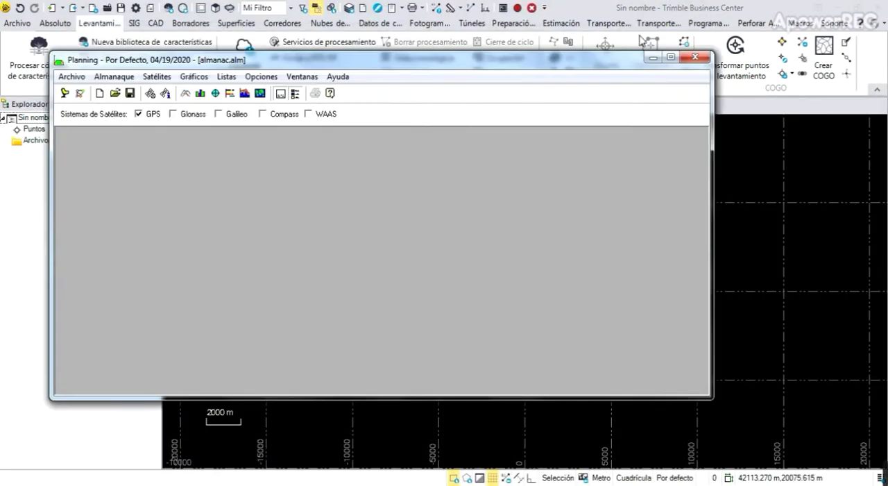
{"action": "double_click", "coordinate": [661, 59]}
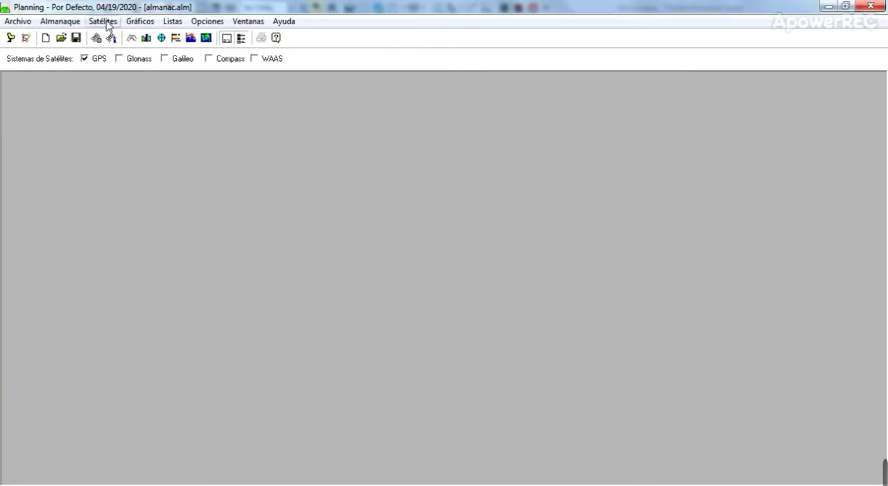
Load the almanac file almanac.alm from the Planning folder, replacing the current almanac
{"action": "left_click", "coordinate": [77, 22]}
{"action": "mouse_move", "coordinate": [87, 66]}
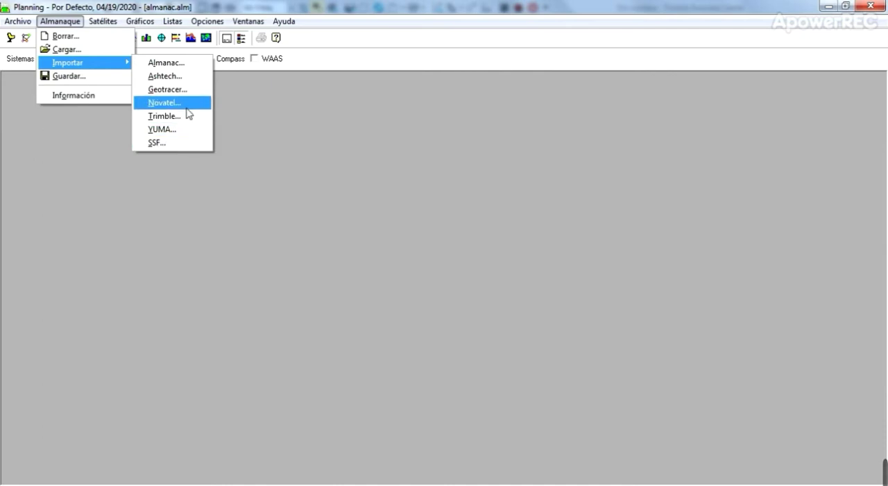
{"action": "left_click", "coordinate": [79, 50]}
{"action": "left_click", "coordinate": [460, 277]}
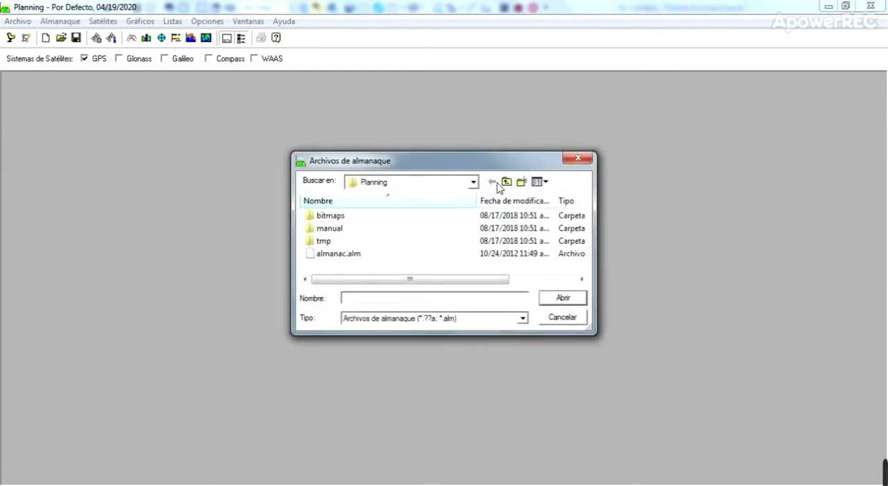
{"action": "left_click", "coordinate": [473, 182]}
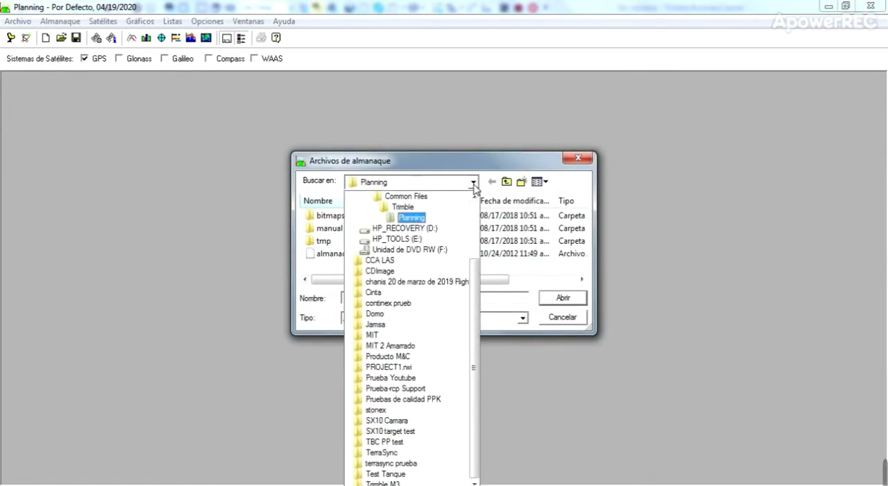
{"action": "left_click", "coordinate": [474, 184]}
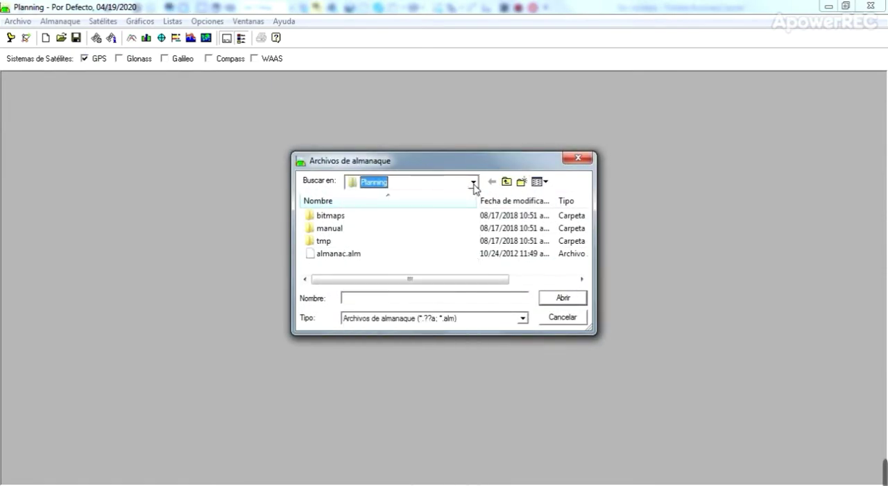
{"action": "left_click", "coordinate": [341, 255]}
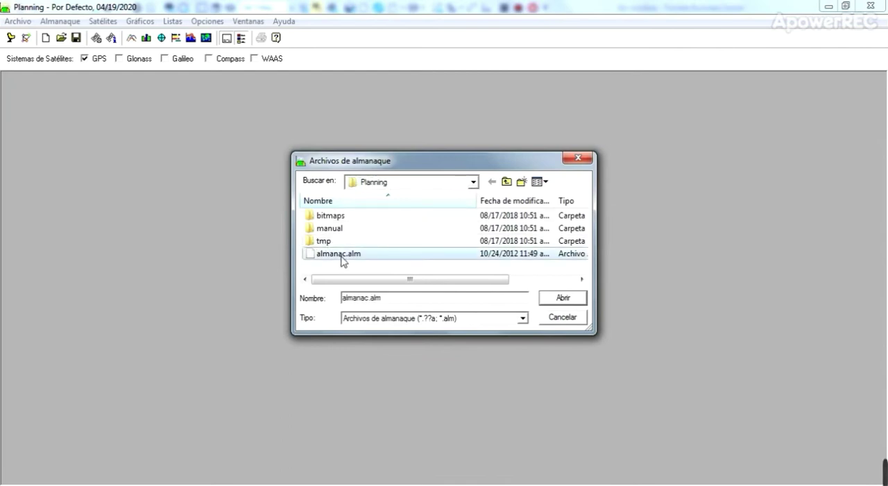
{"action": "left_click", "coordinate": [563, 298]}
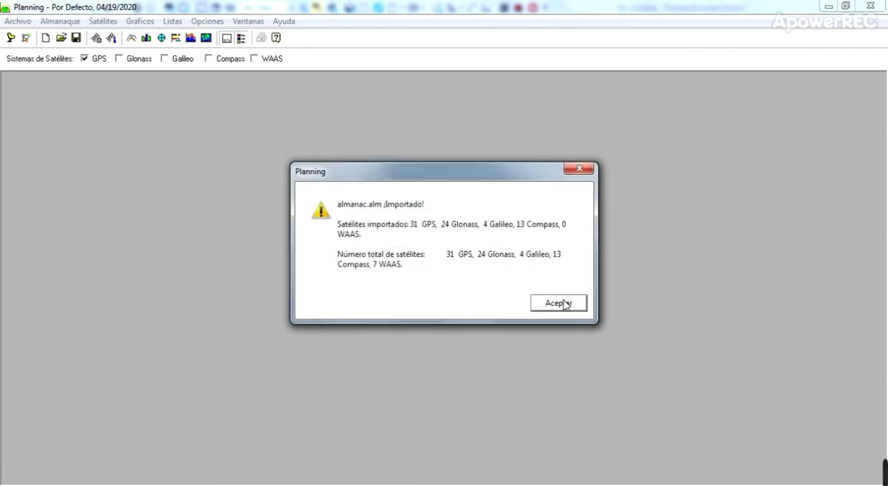
{"action": "left_click", "coordinate": [565, 303]}
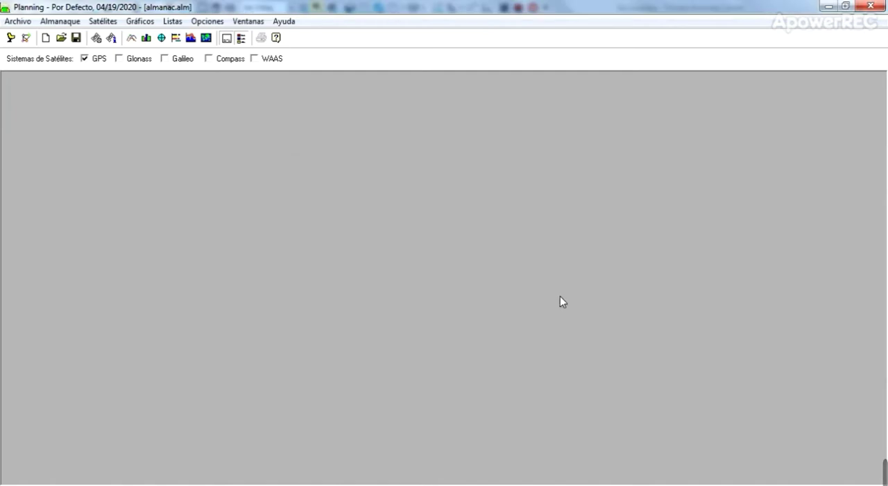
Review the default station's time zone and obstruction settings in the station editor, and accept the station
{"action": "left_click", "coordinate": [13, 38]}
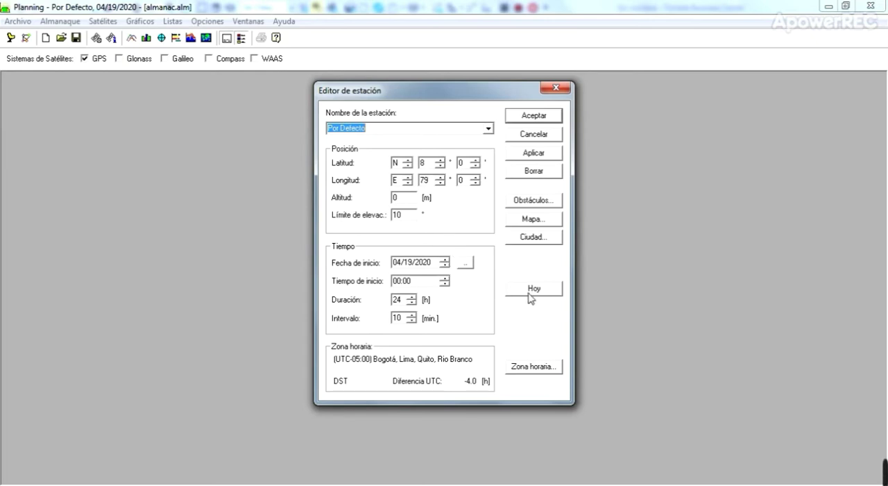
{"action": "left_click", "coordinate": [539, 372]}
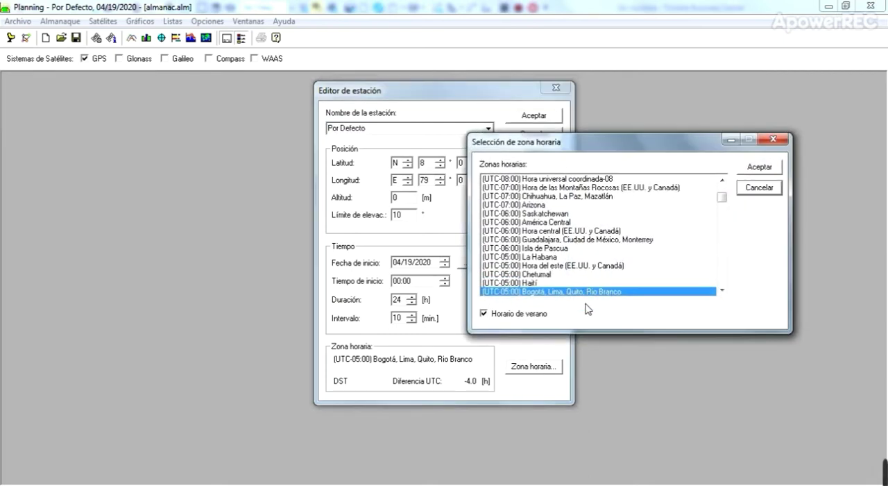
{"action": "left_click", "coordinate": [770, 168]}
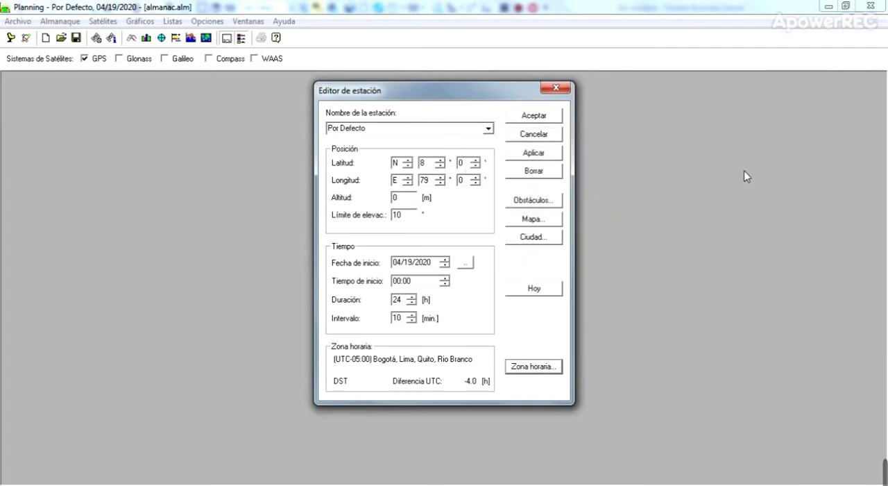
{"action": "left_click", "coordinate": [545, 203]}
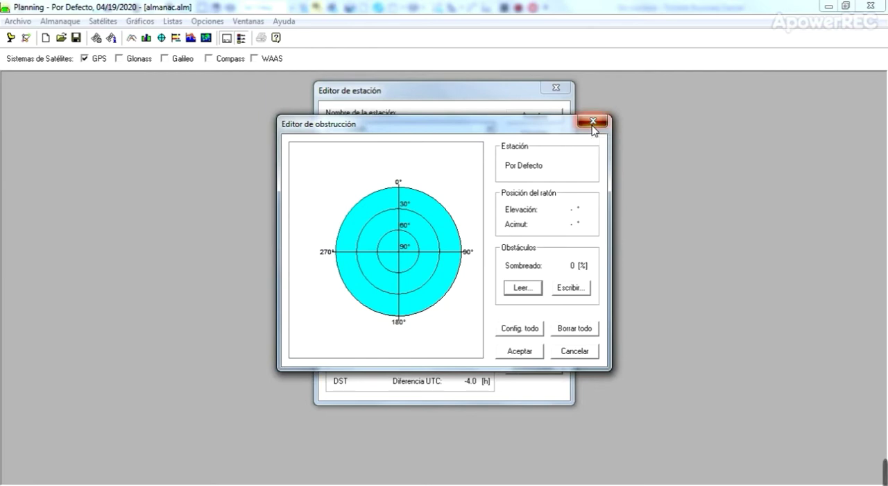
{"action": "left_click", "coordinate": [593, 122]}
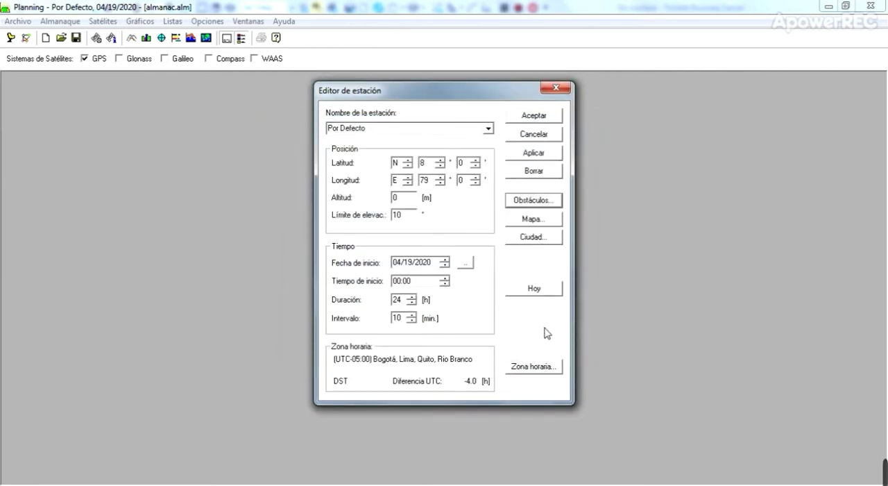
{"action": "left_click", "coordinate": [543, 115]}
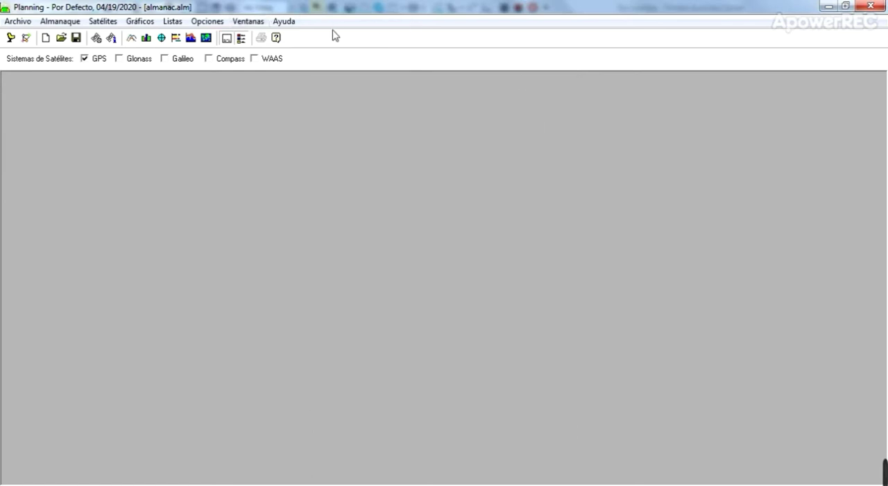
Display the elevation, number of satellites, visibility, DOP and world projection charts for the GPS satellites
{"action": "left_click", "coordinate": [130, 40]}
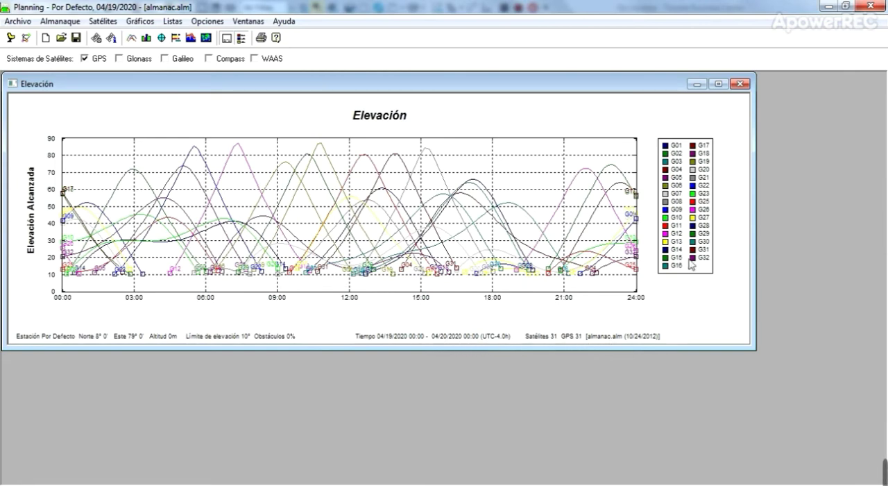
{"action": "left_click", "coordinate": [146, 38]}
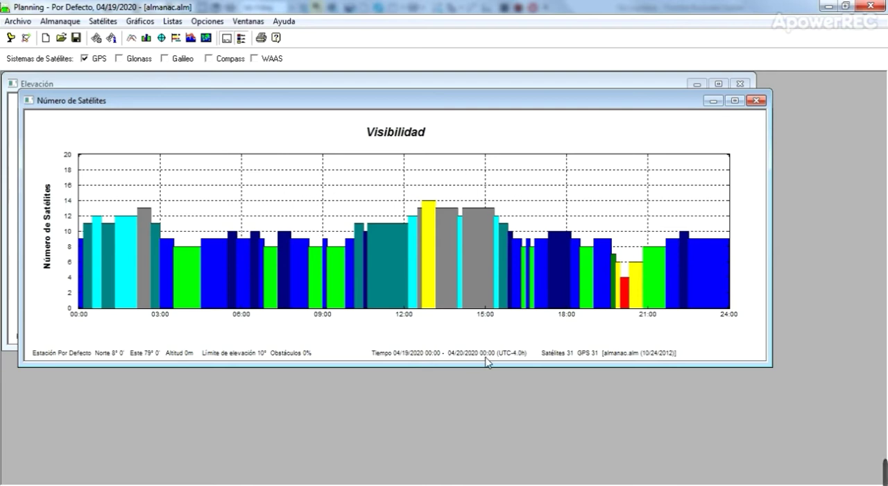
{"action": "left_click", "coordinate": [175, 38]}
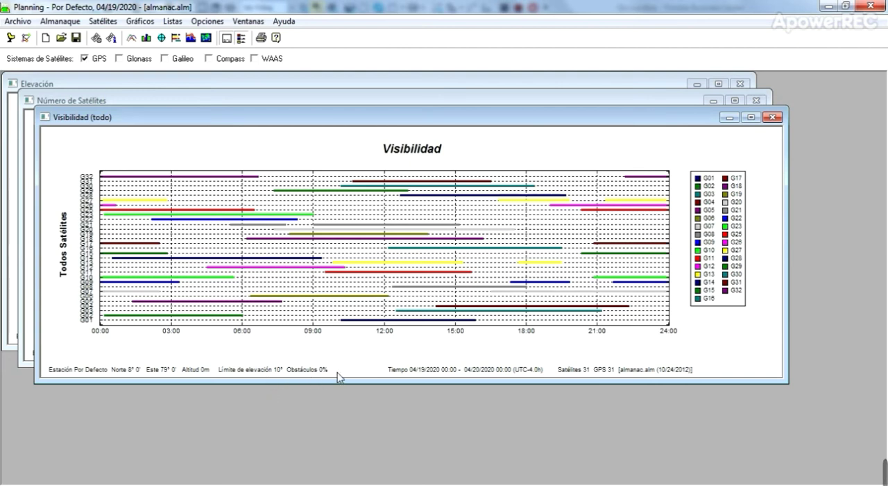
{"action": "left_click", "coordinate": [193, 39]}
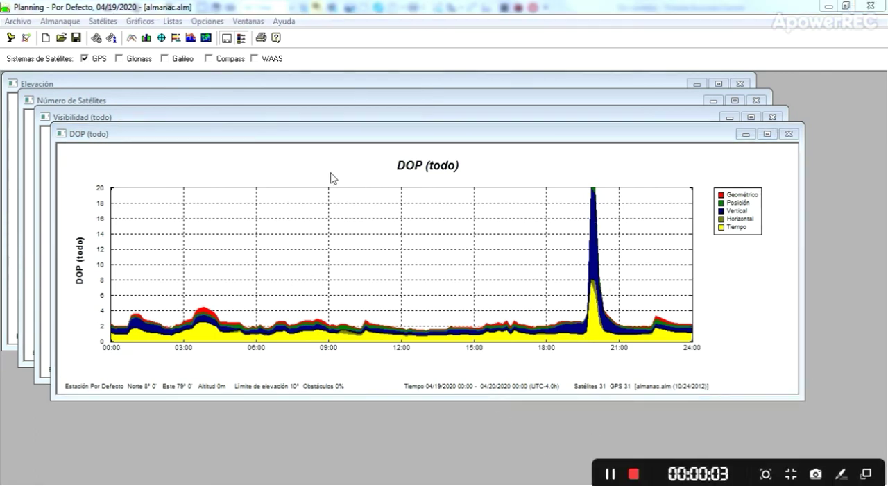
{"action": "left_click", "coordinate": [205, 39]}
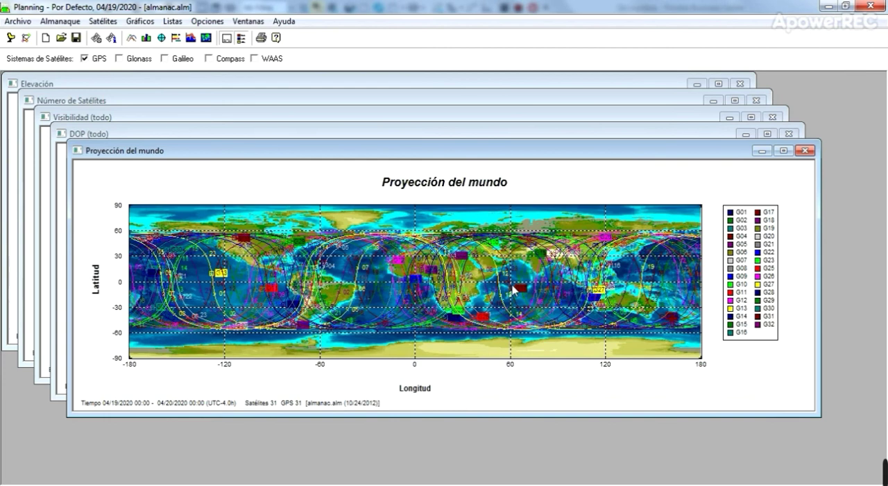